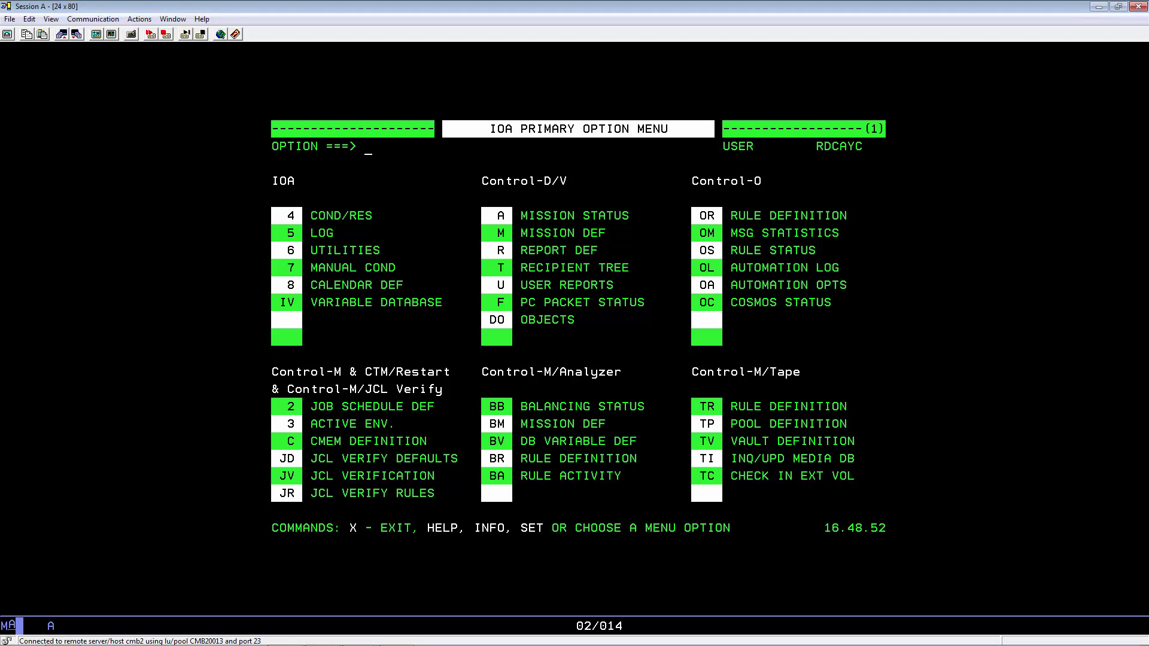
Start a new mission MIG0030D of type MIG from the =M mission entry panel
type("=m")
key("Return")
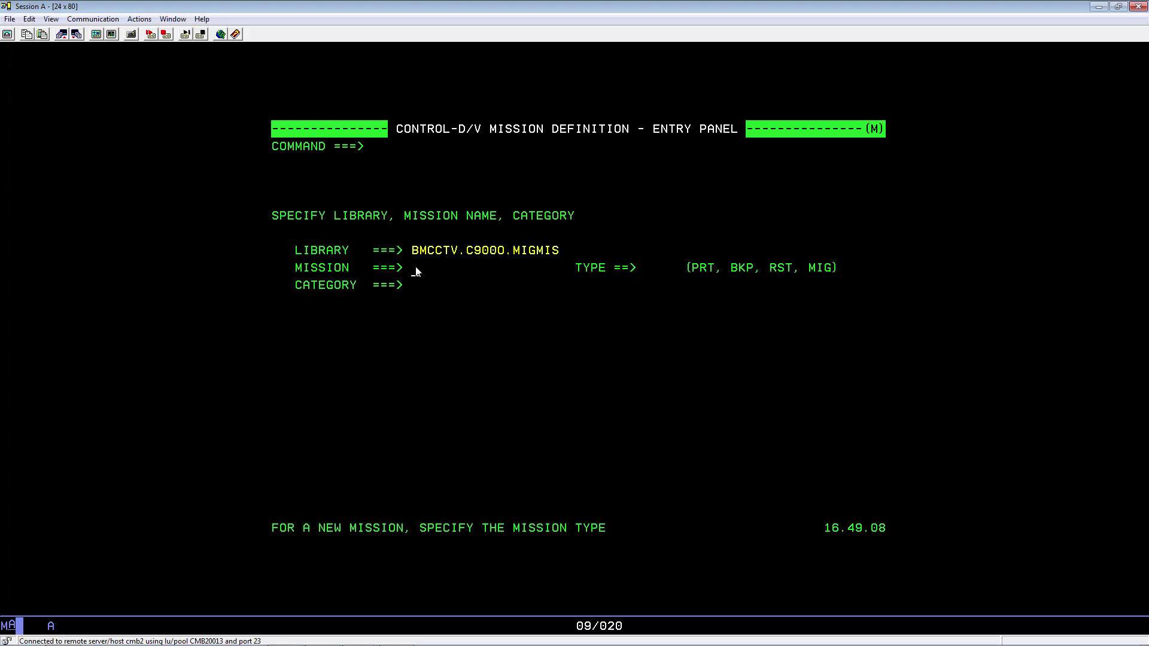
type("mig0030dmig")
key("Return")
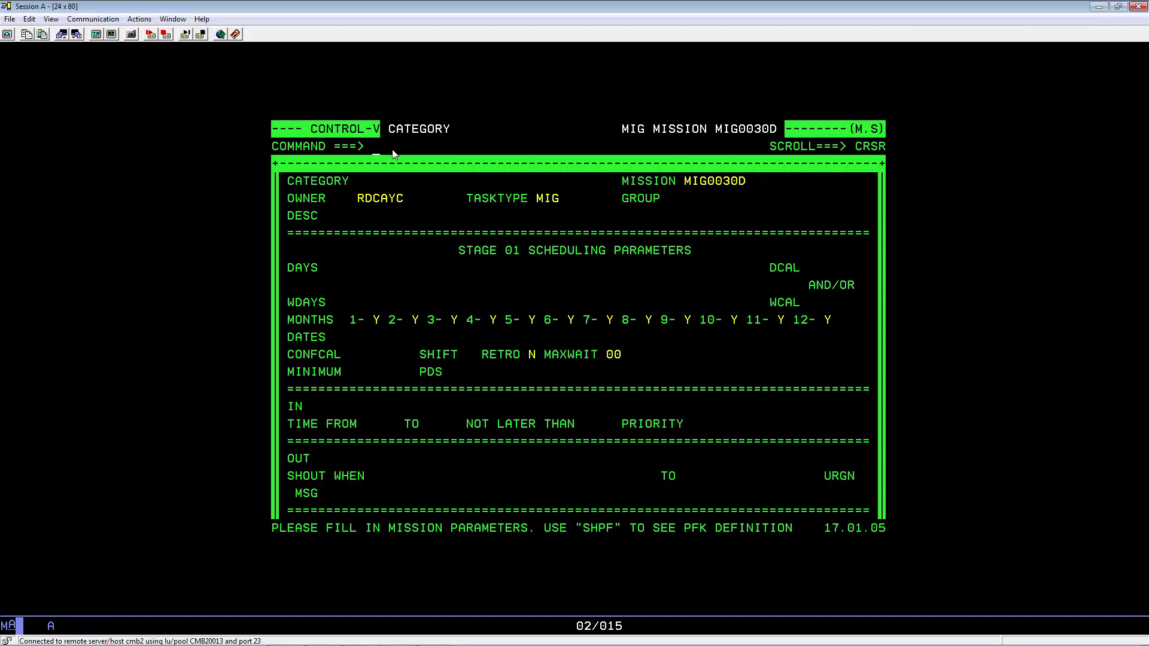
Fill in category 'daily', description '30 day migration mission', and DAYS all
key("Left")
key("Down")
key("Down")
key("Left")
type("daily")
key("Tab")
key("Tab")
key("Tab")
type("30 day migration mission")
key("Tab")
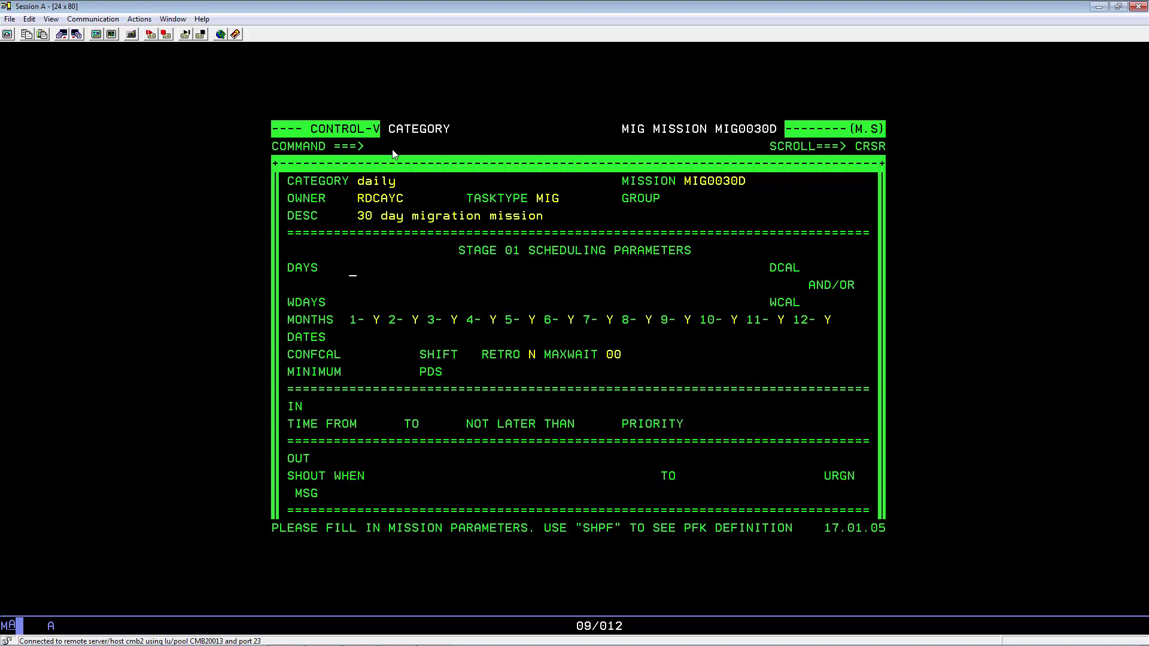
type("all")
Submit the category and set stage 01 primary media to DISK instead of TAPE
key("Return")
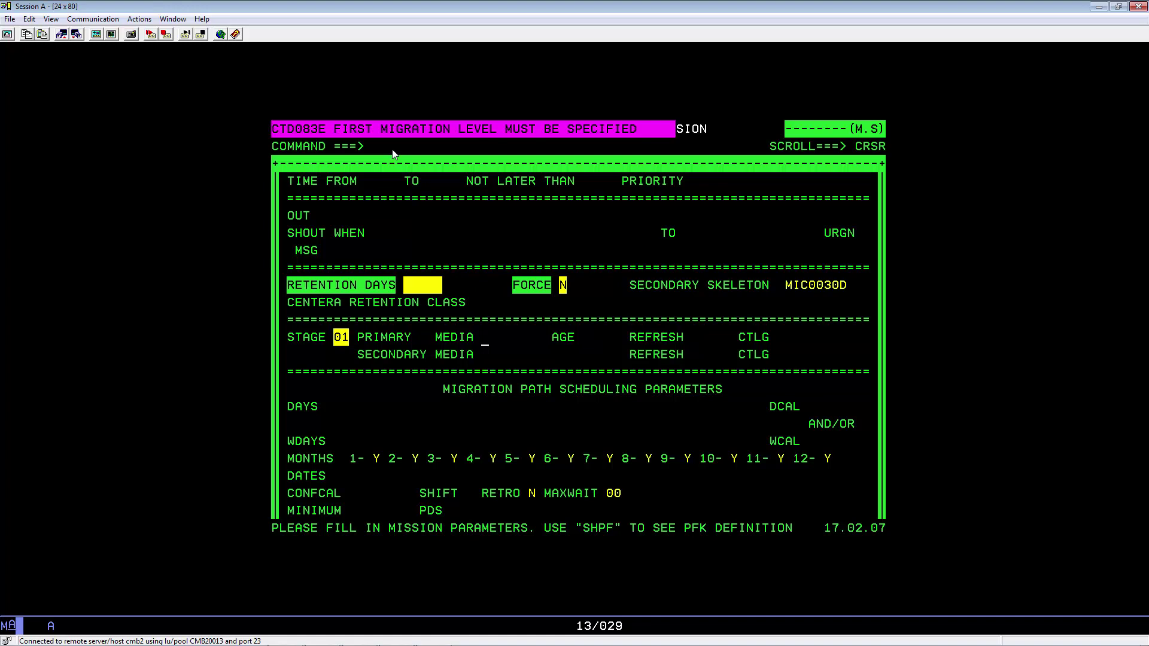
type("ape")
key("Return")
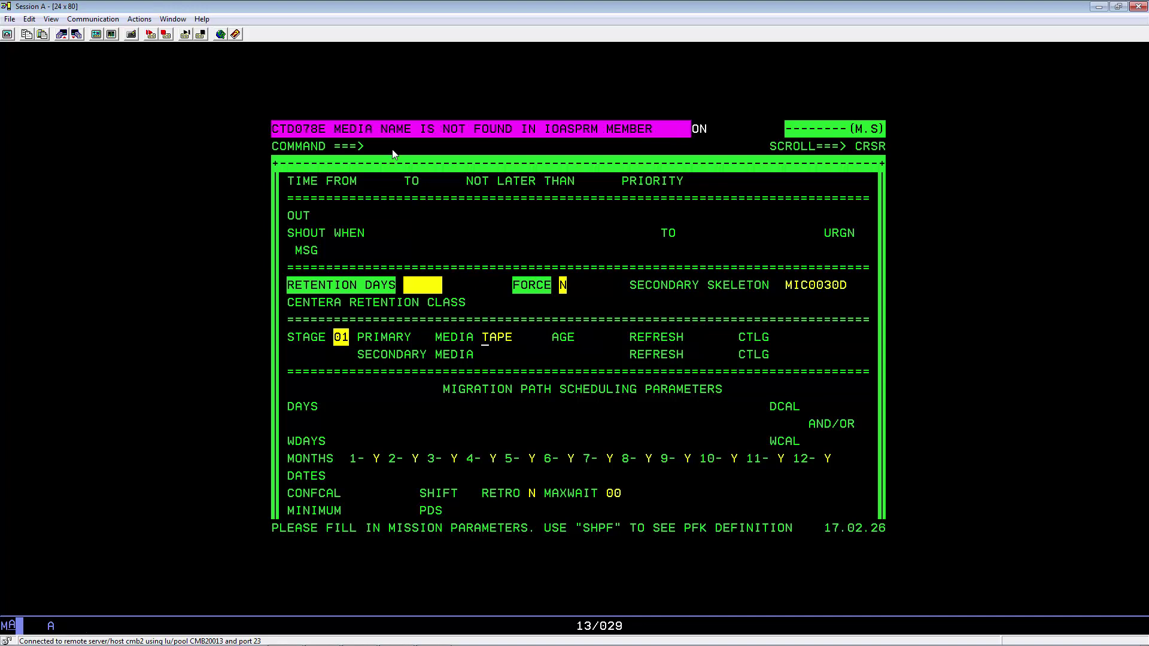
type("disk")
key("Return")
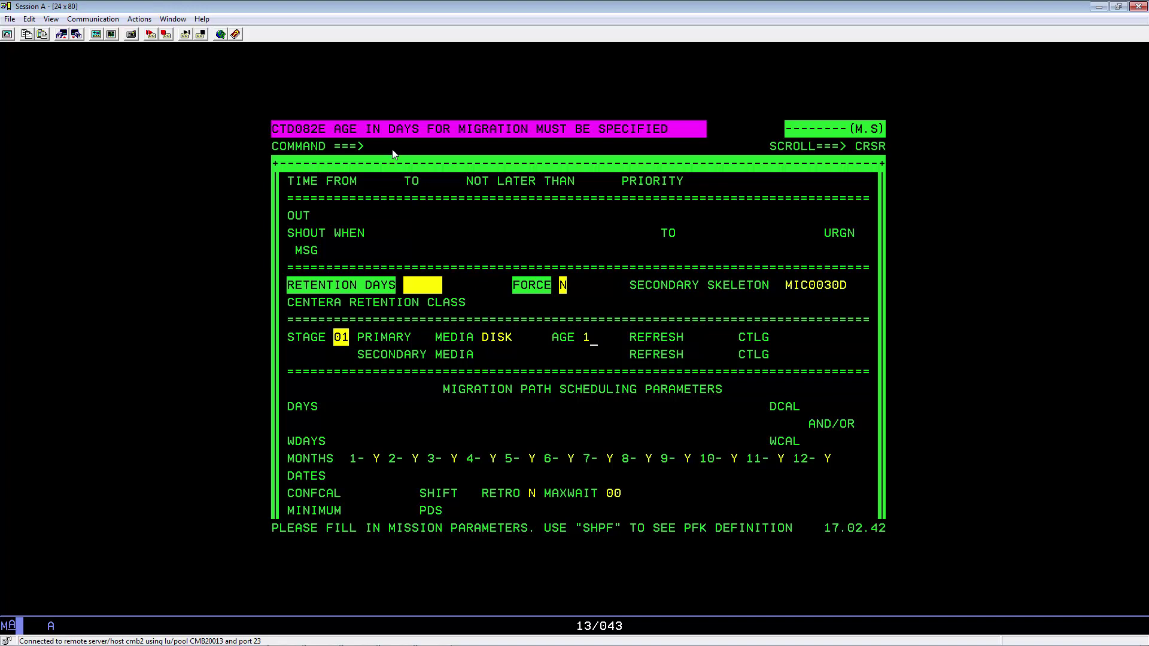
Set stage 01 migration age to 00001 and retention days to 00030
key("Return")
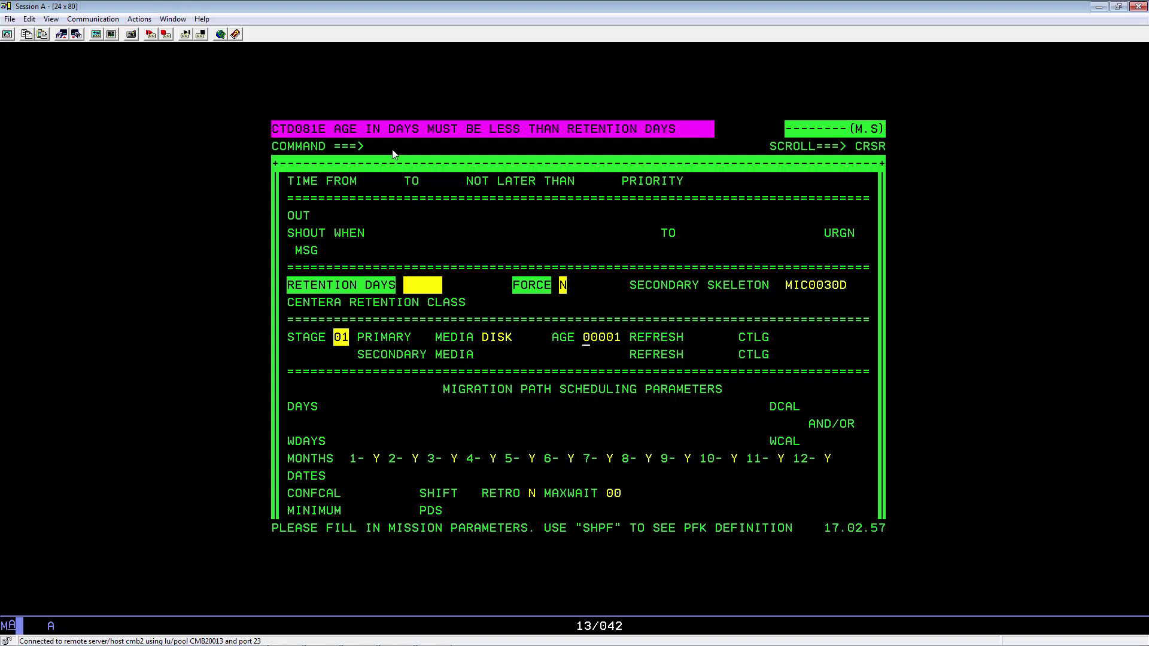
left_click(405, 292)
type("30")
key("Return")
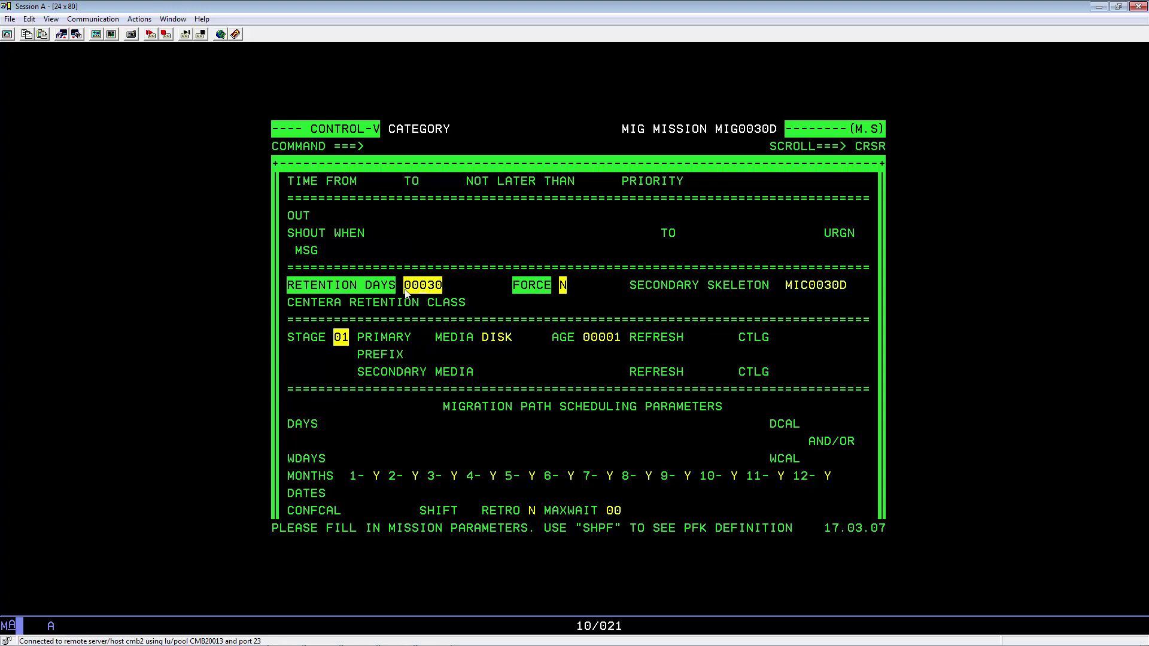
Page down through the category parameters to the empty stage 02 entry
key("F8")
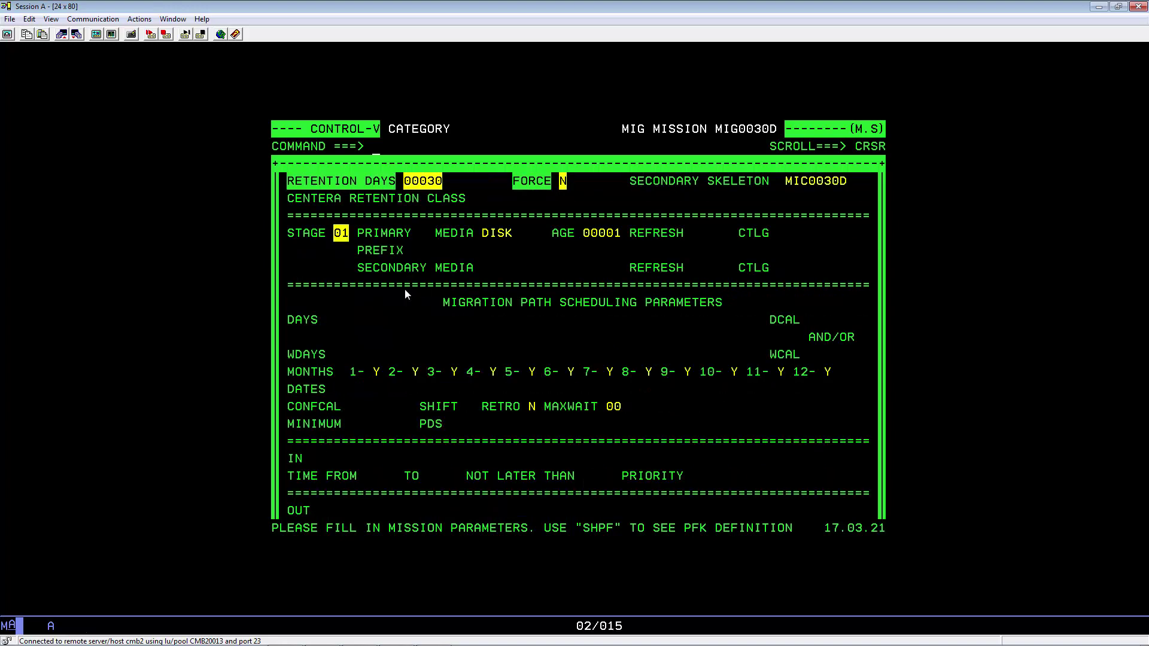
key("F8")
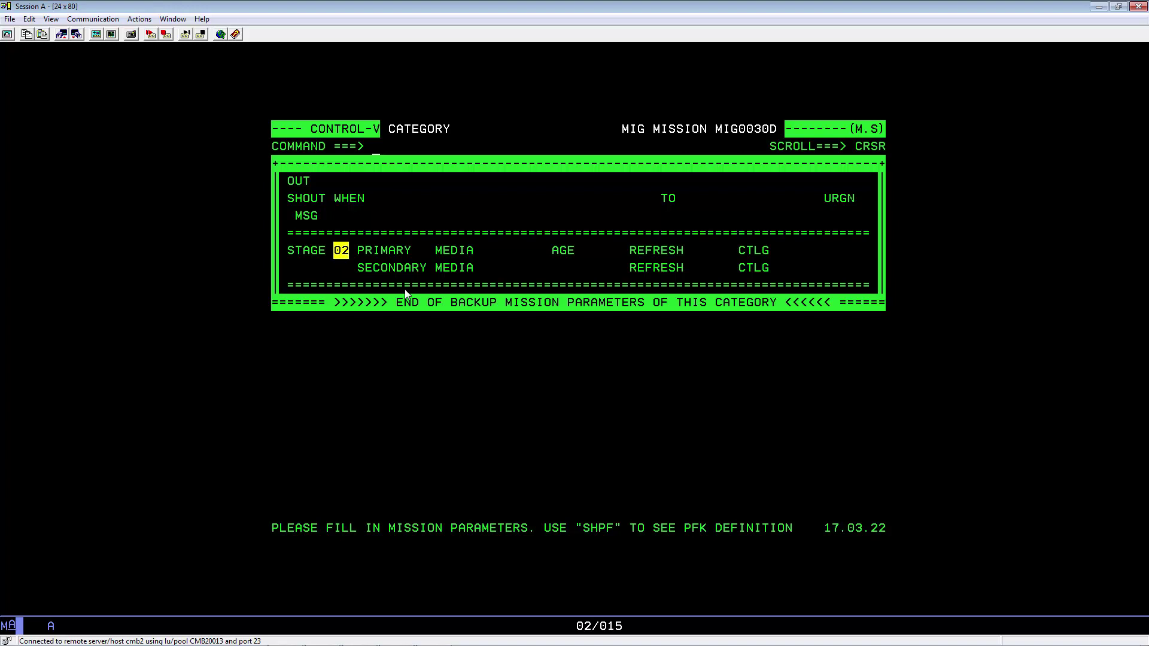
Exit the mission and confirm creating MIG0030D in library BMCCTV.C9000.MIGMIS
key("F3")
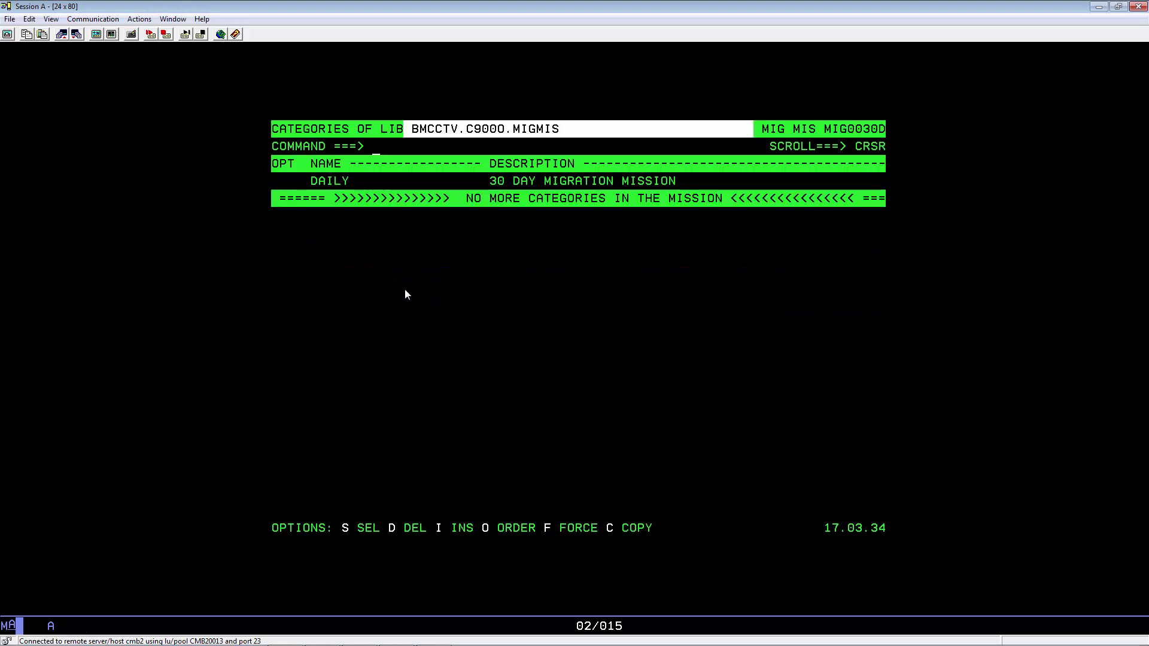
key("F3")
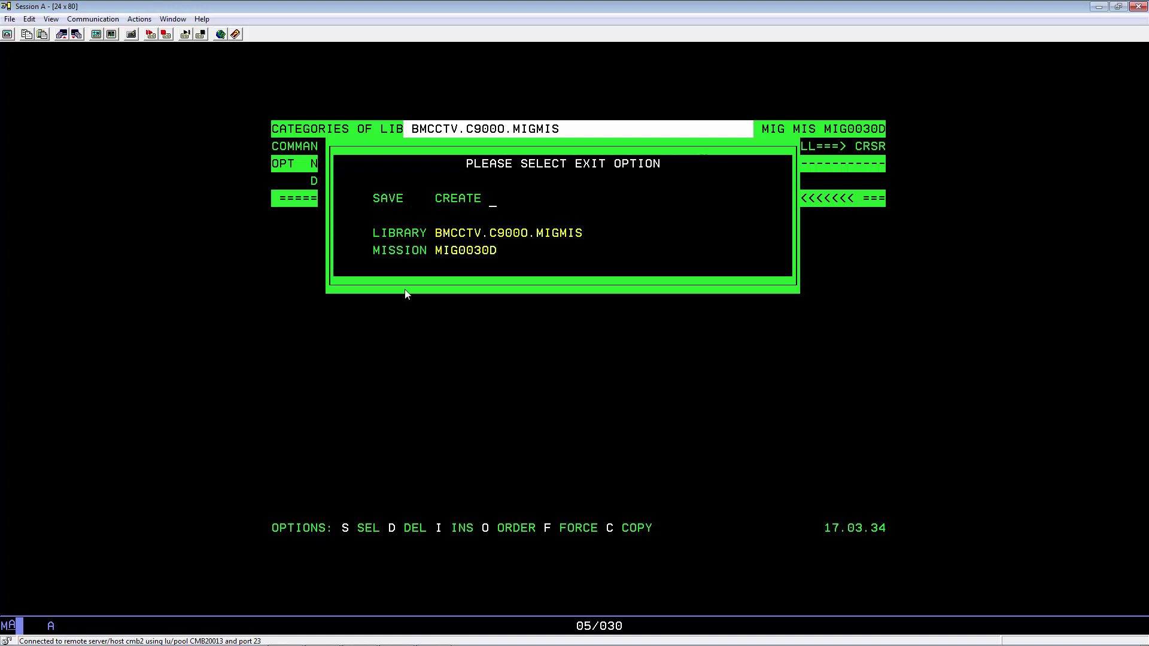
type("y")
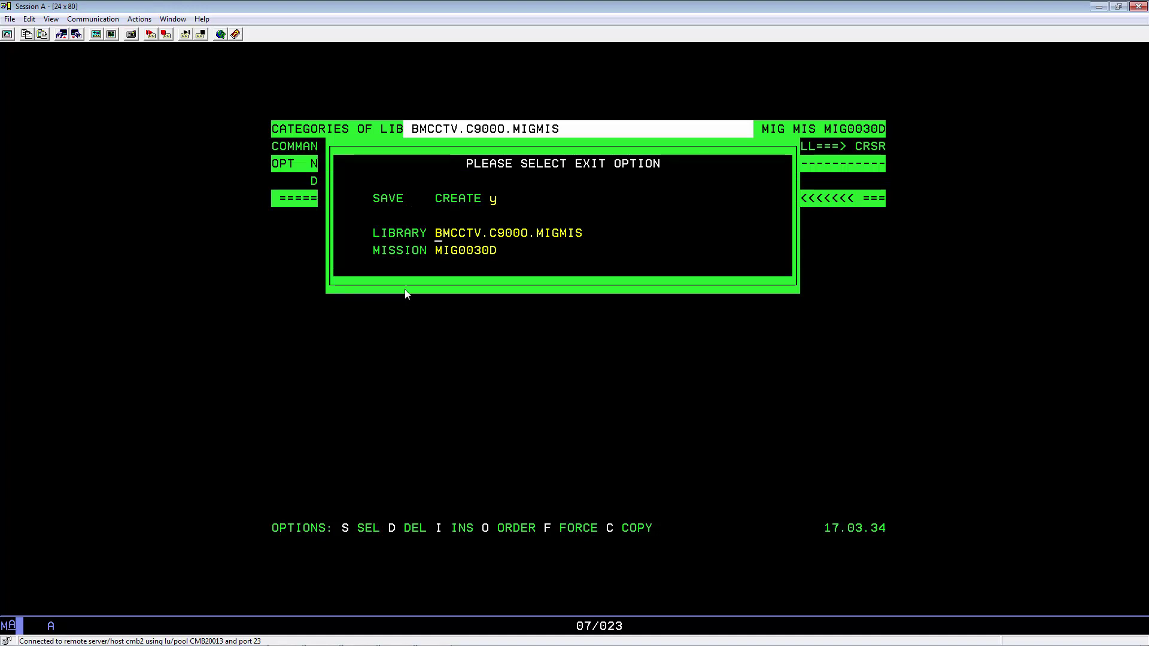
key("Return")
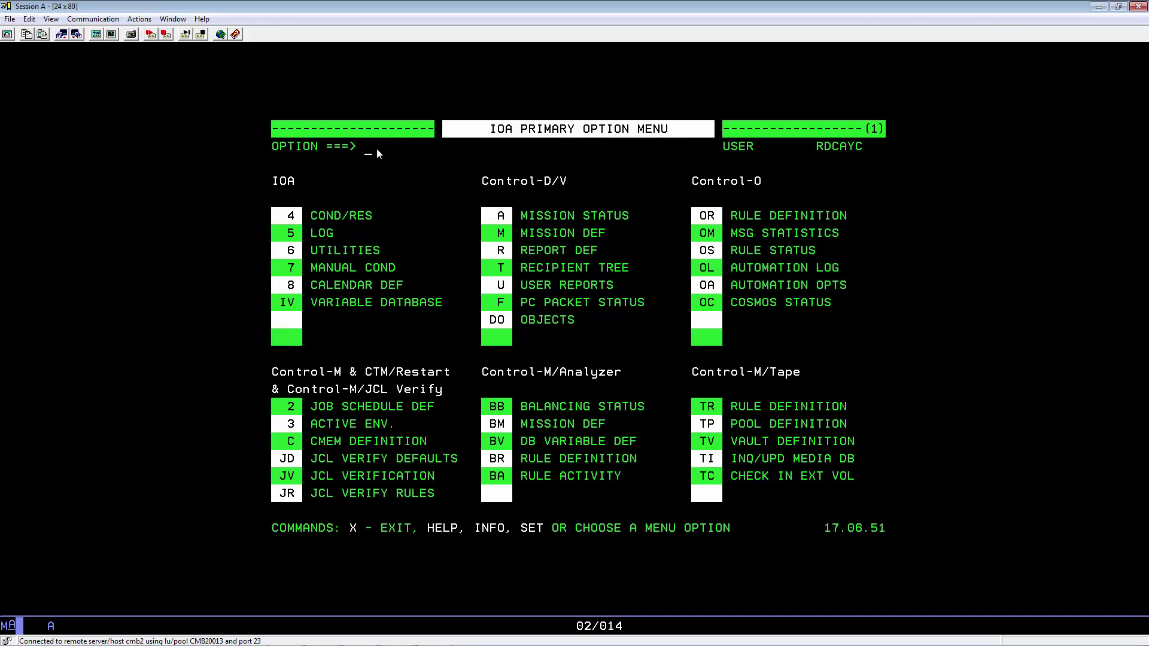
List all missions in BMCCTV.C9000.MIGMIS to verify MIG0030D exists
type("=m")
key("Return")
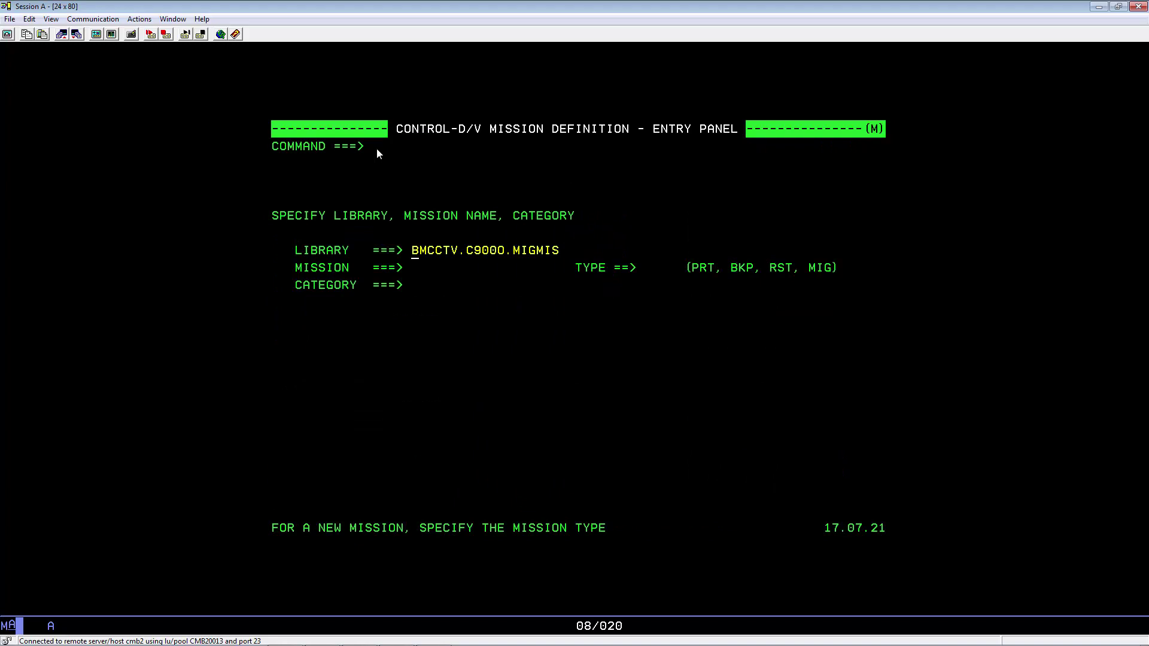
key("Return")
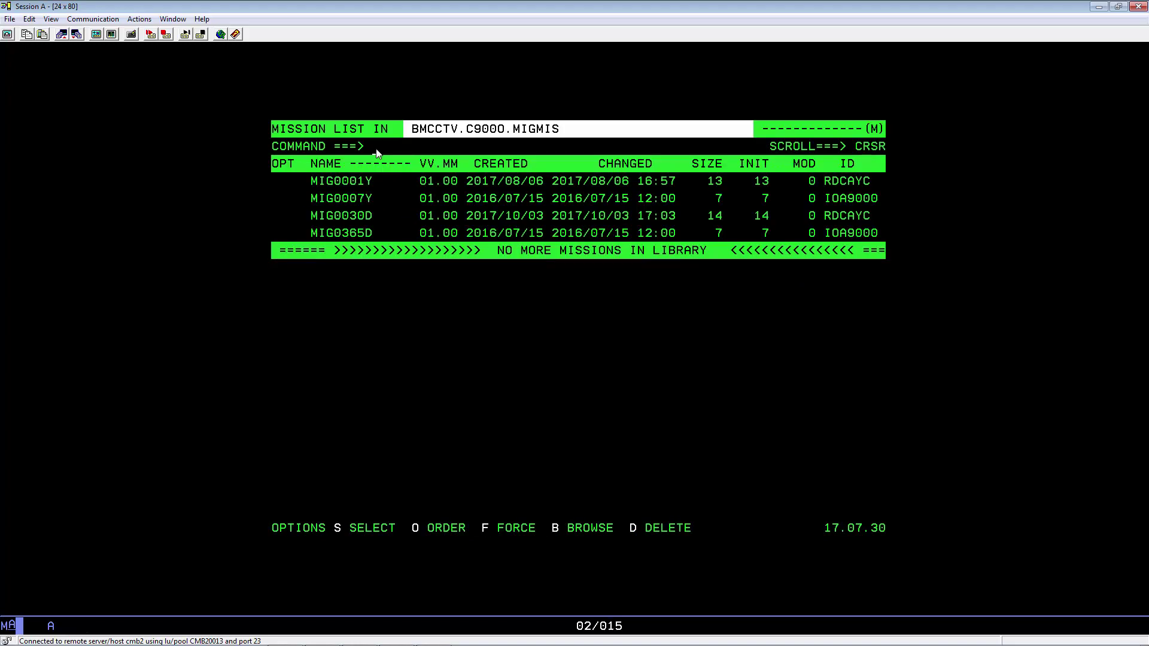
Open skeleton library BMCCTD.J900I.SKL for editing via ISPF 3.4 and locate MIGLIM
key("F3")
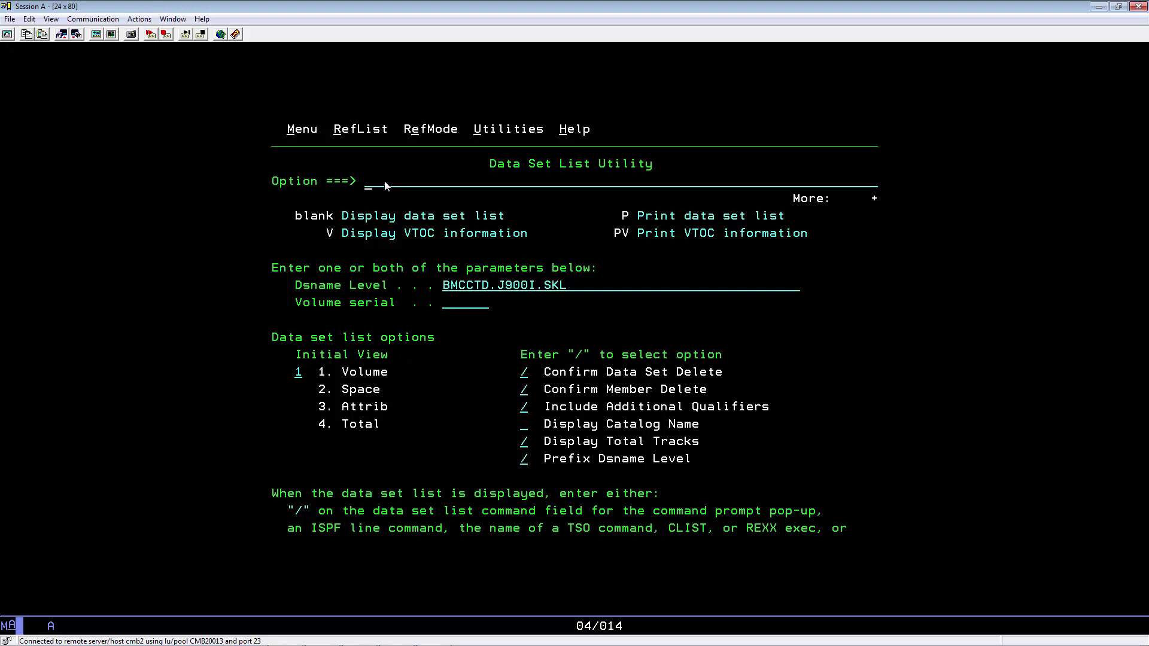
key("Return")
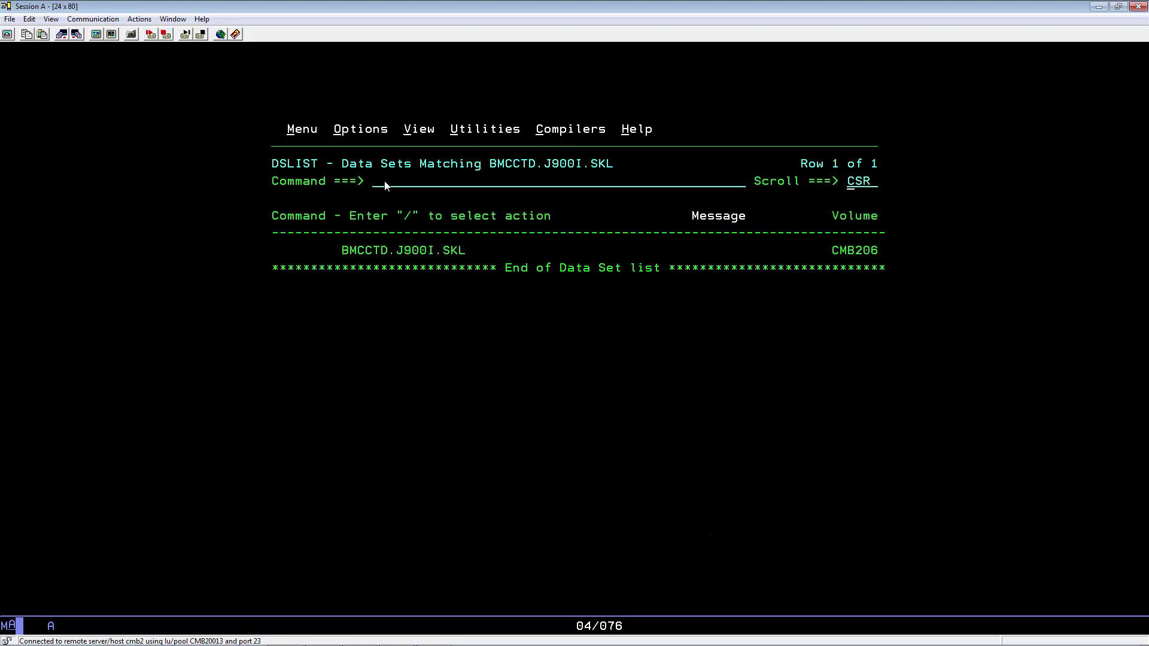
key("Tab")
type("e")
key("Return")
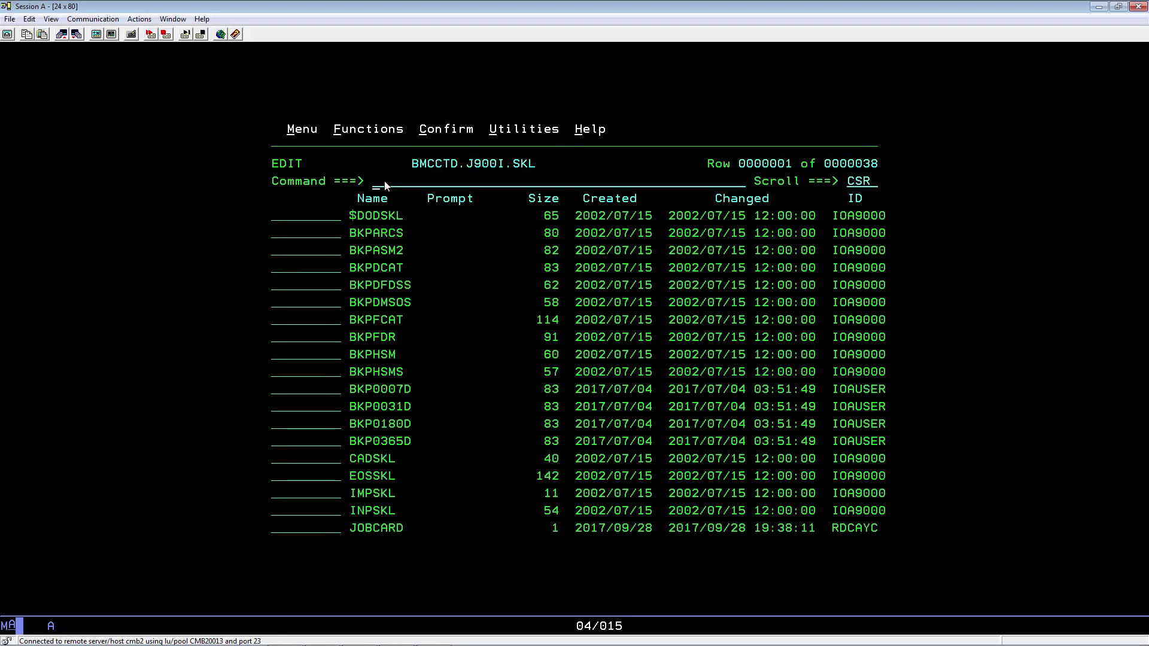
type("l miglim")
Open member MIGLIM in the ISPF editor
key("Return")
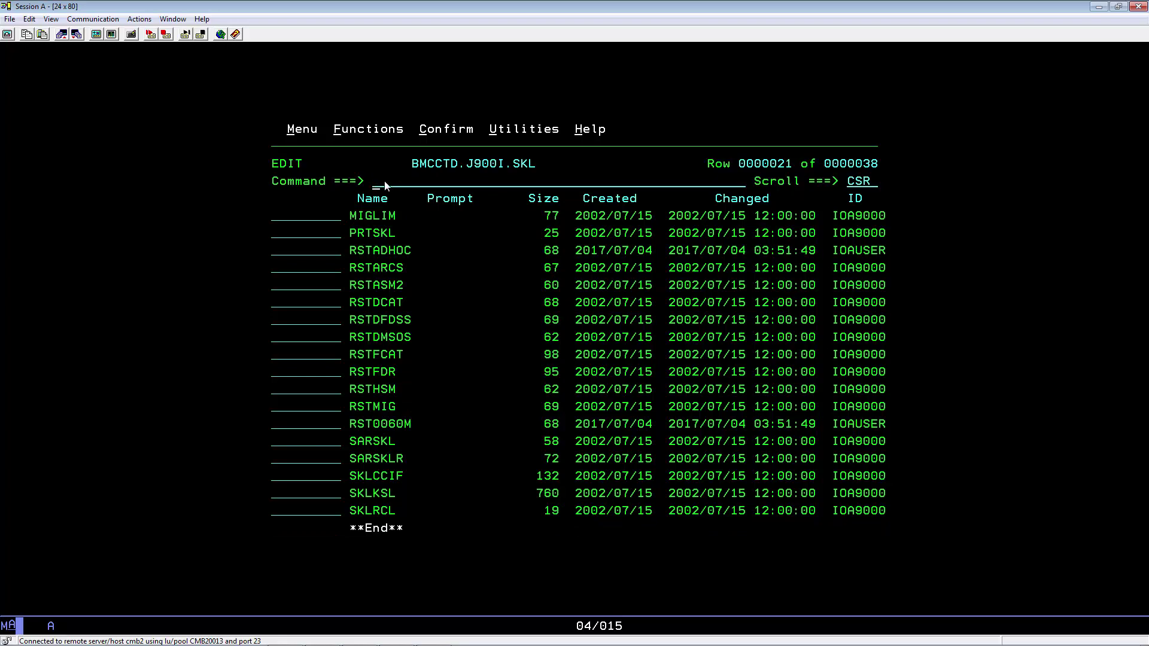
key("Tab")
type("s")
key("Return")
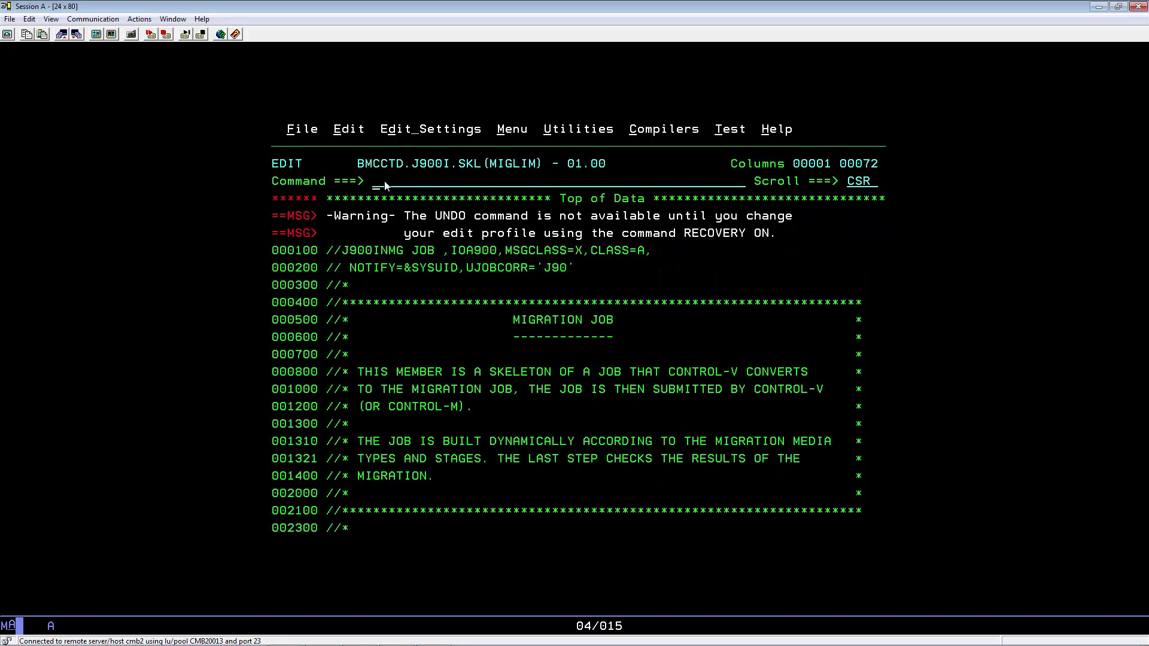
Create member MIG0030D from all MIGLIM lines using CREATE with C9999
type("create mig0030d")
key("Return")
key("Return")
key("Return")
key("Return")
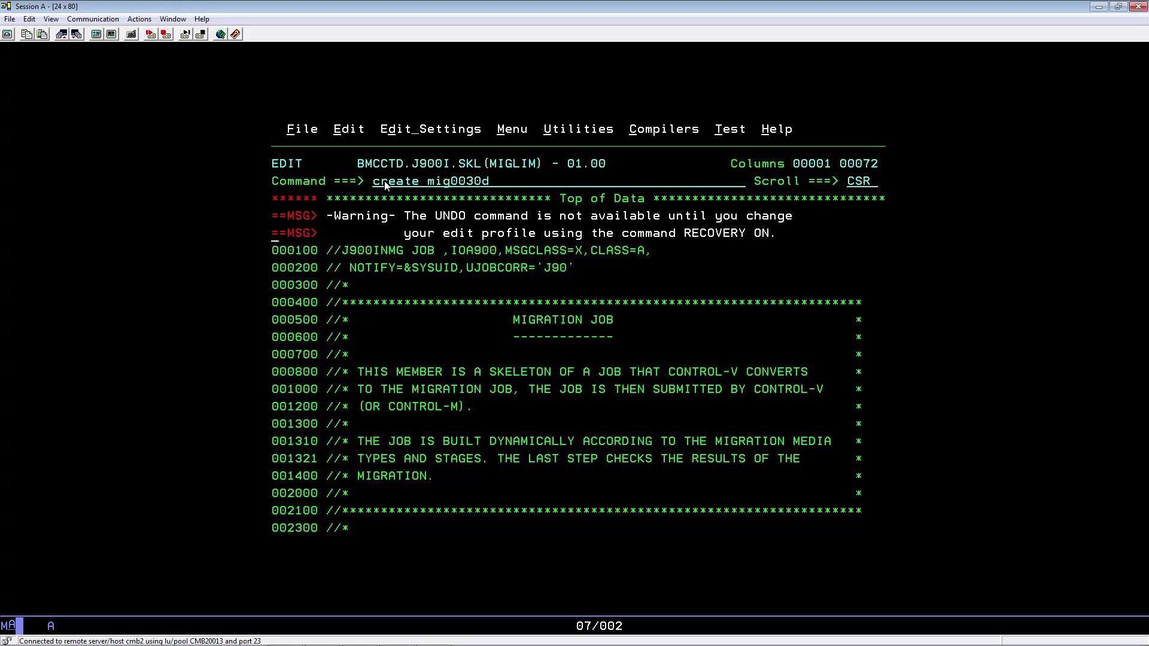
type("c99990")
key("Return")
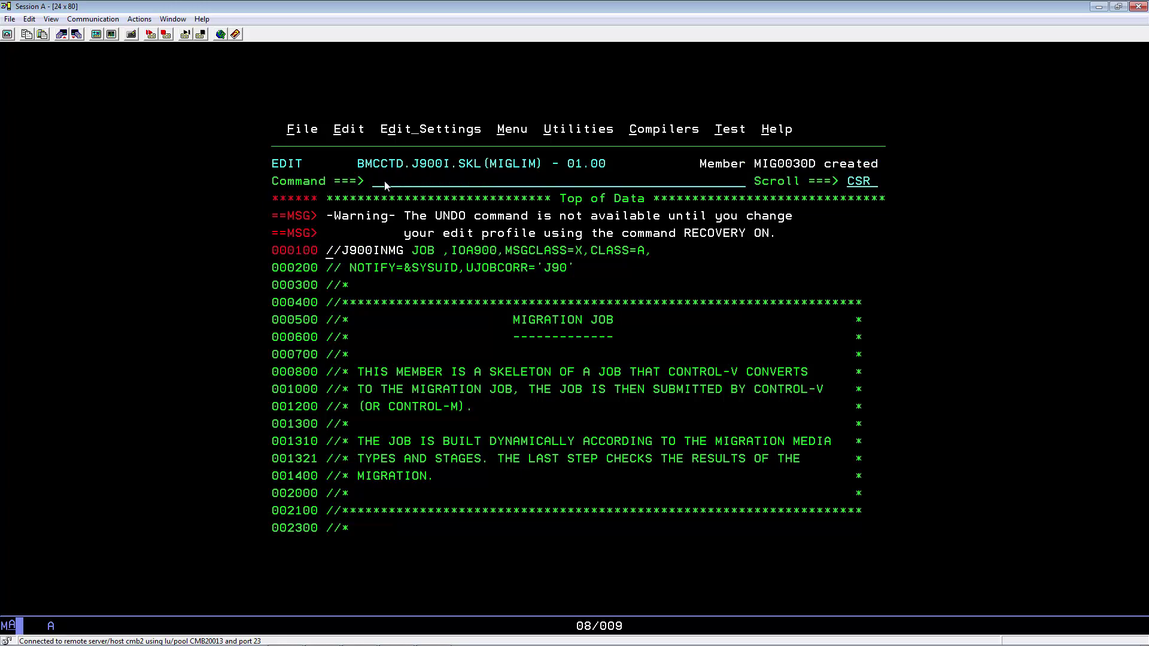
Refresh the BMCCTD.J900I.SKL member list and select MIG0030D for editing
key("F3")
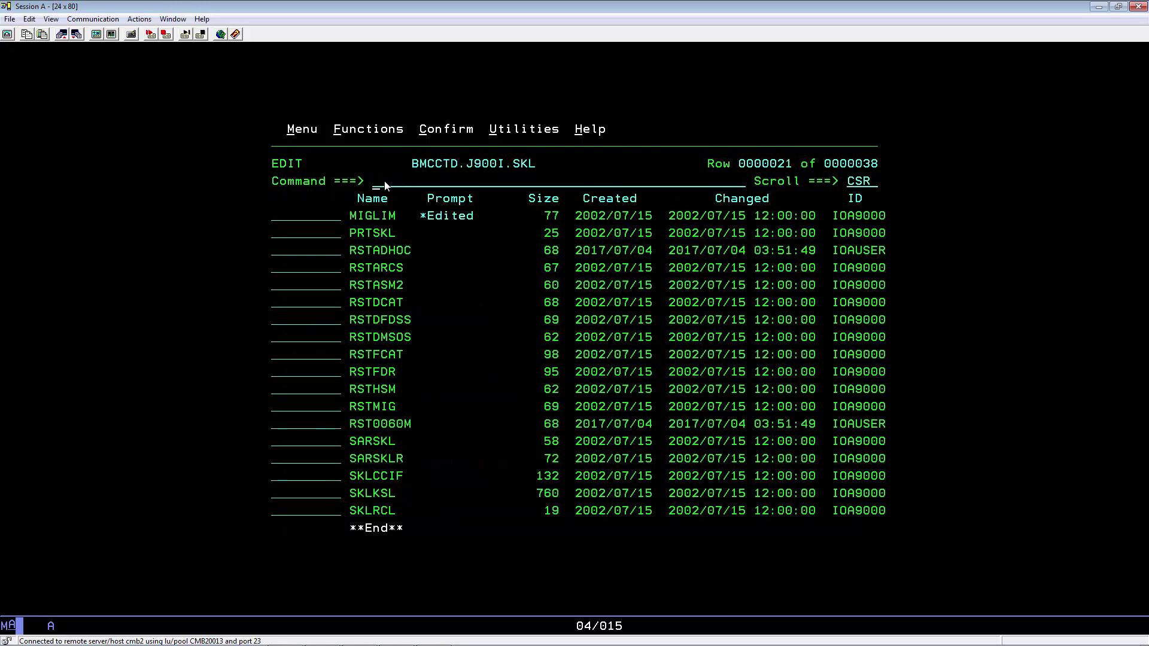
type("refresh")
key("Return")
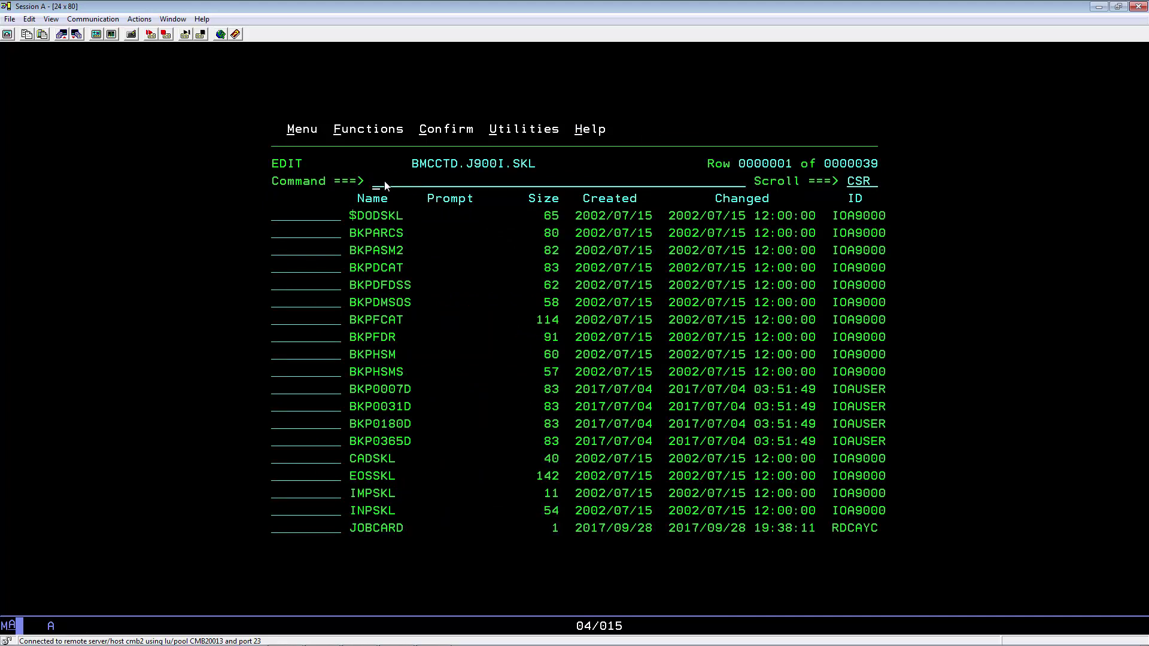
type("l mig0030d")
key("Return")
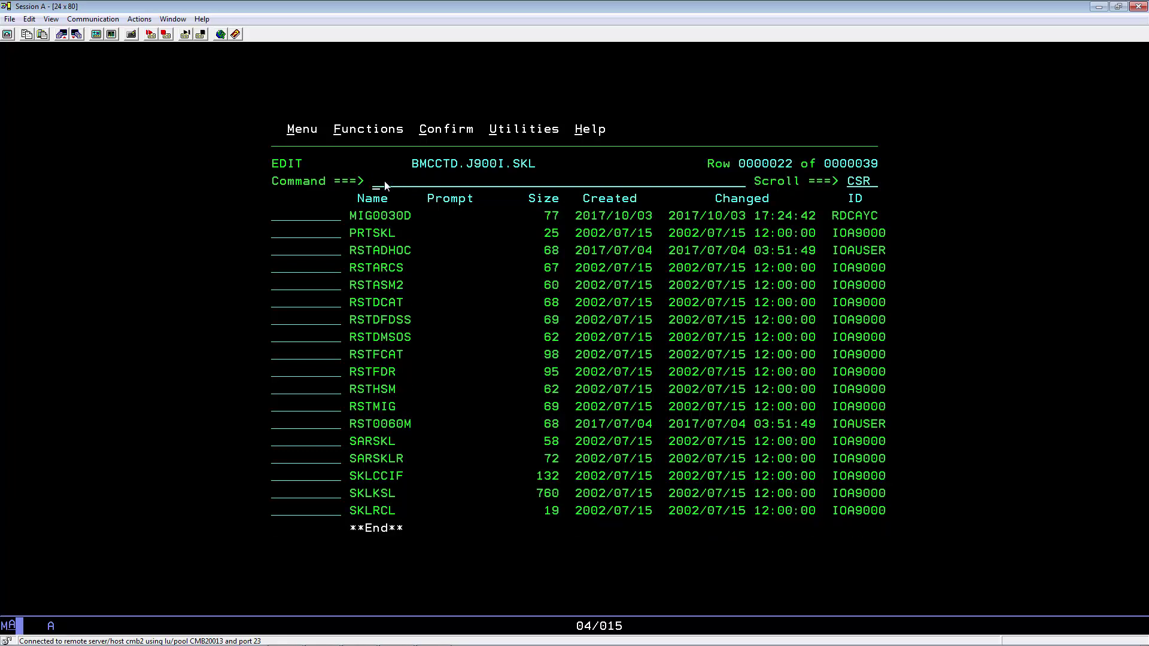
key("Tab")
type("s")
Replace MIG0030D's old J900INMG job card lines with the copied JOBCARD member
key("Return")
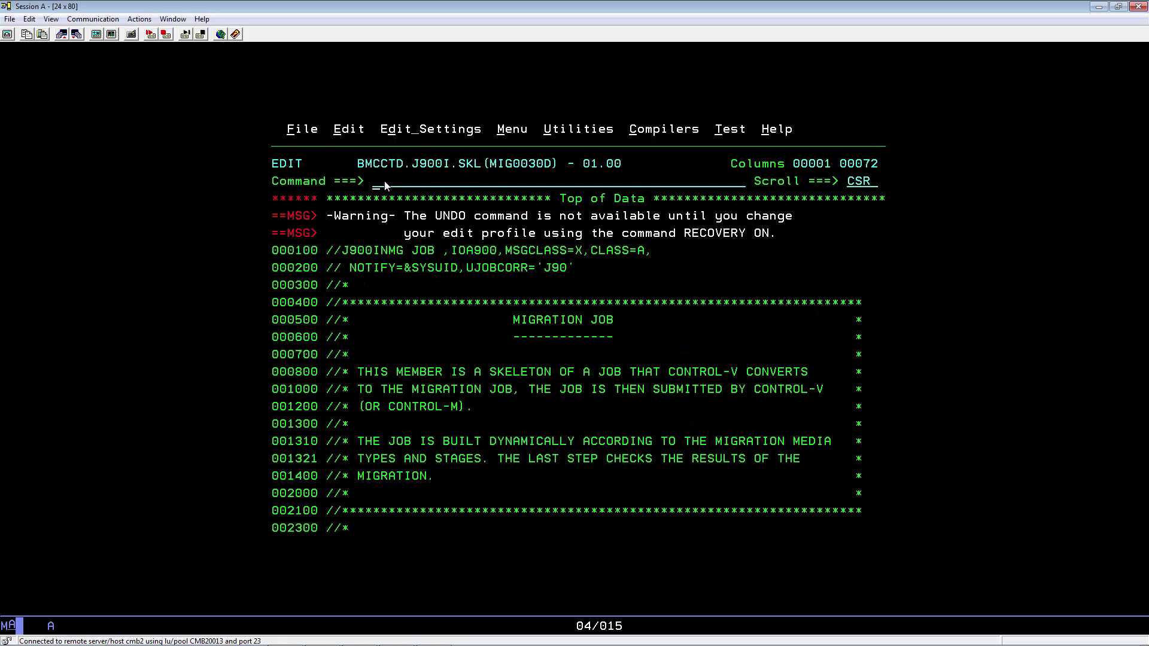
type("res")
key("Return")
type("copy jobcard")
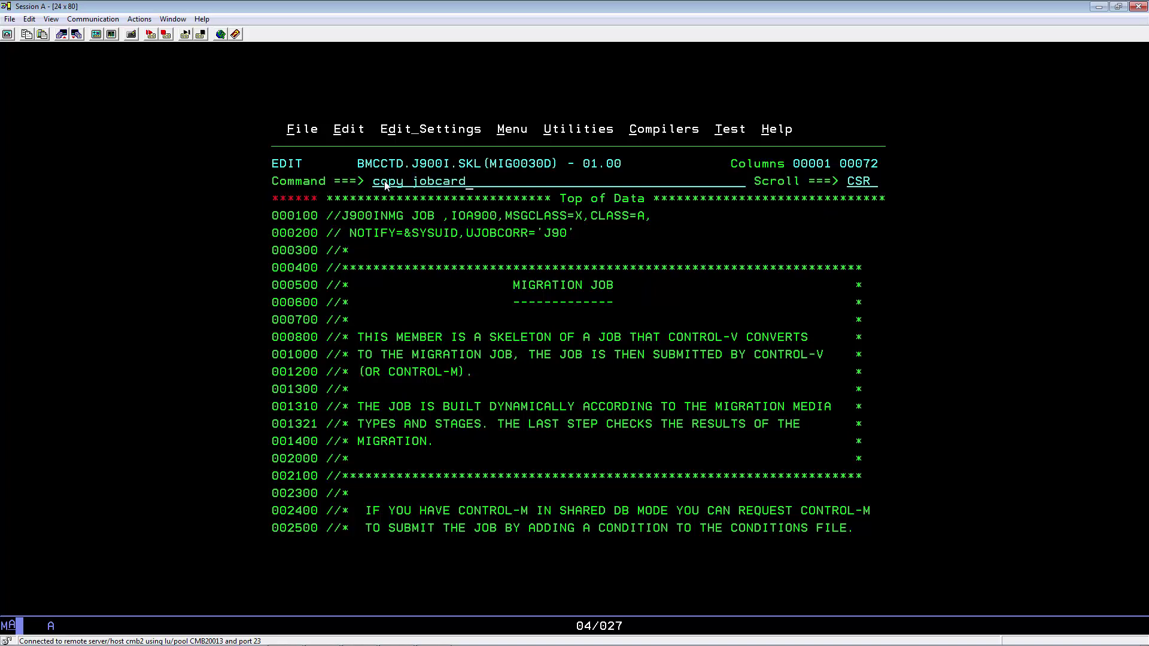
key("Return")
key("Return")
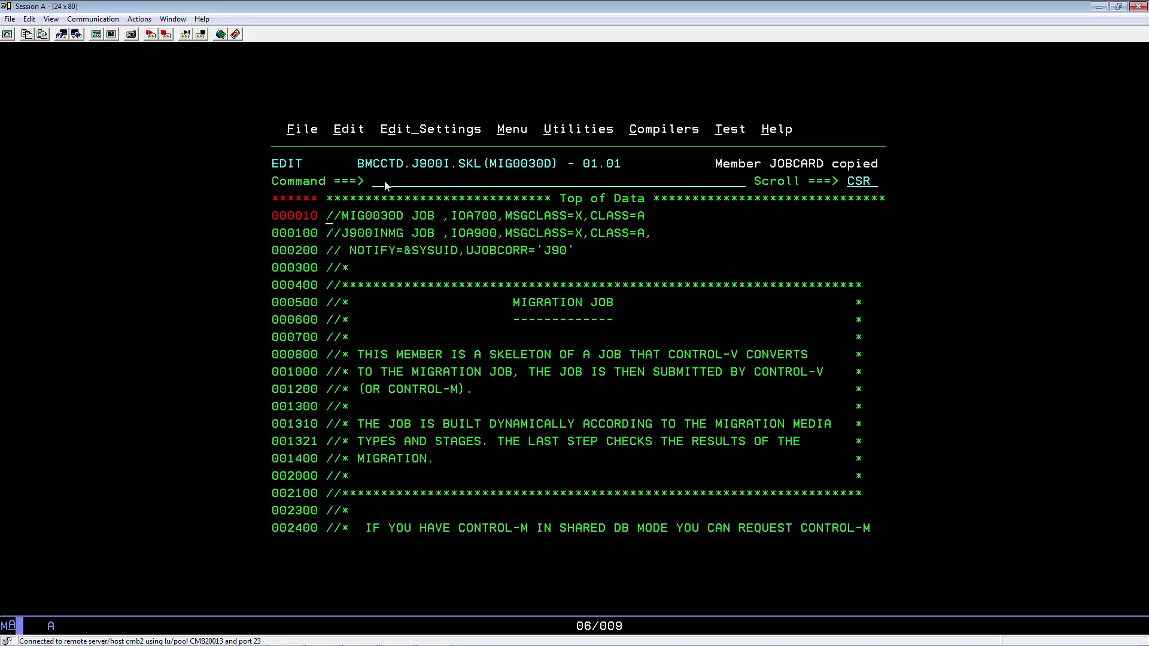
key("Tab")
type("d2")
key("Return")
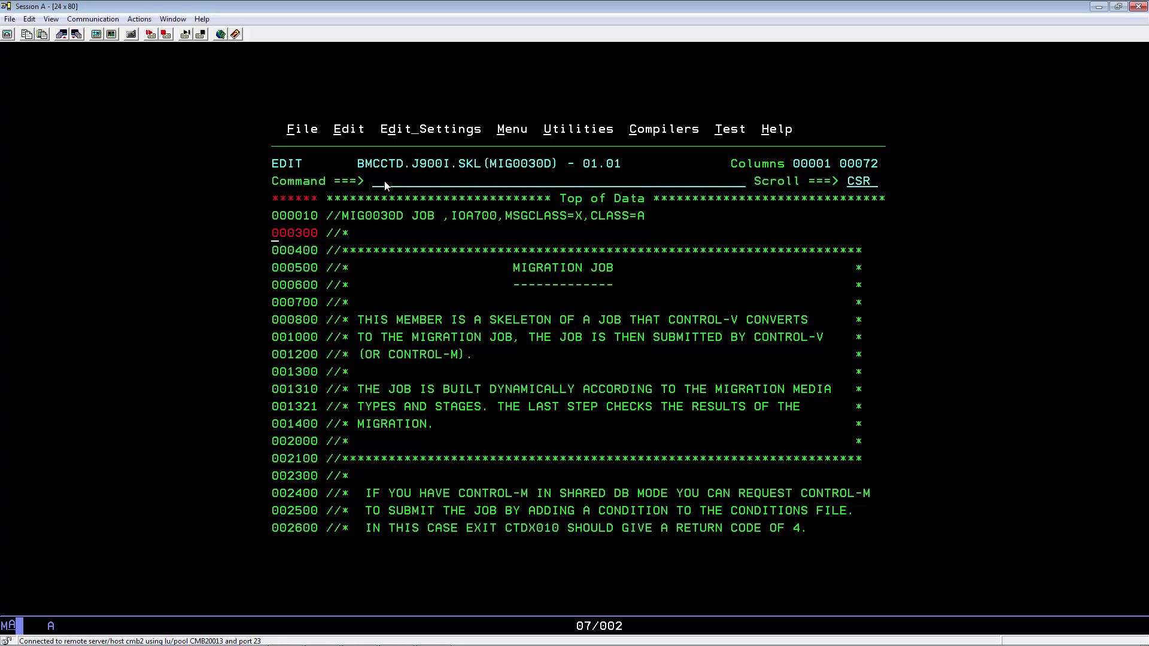
Leave the MIG0030D skeleton editor and jump with =R to the Report Decollating Mission Definition panel
key("F3")
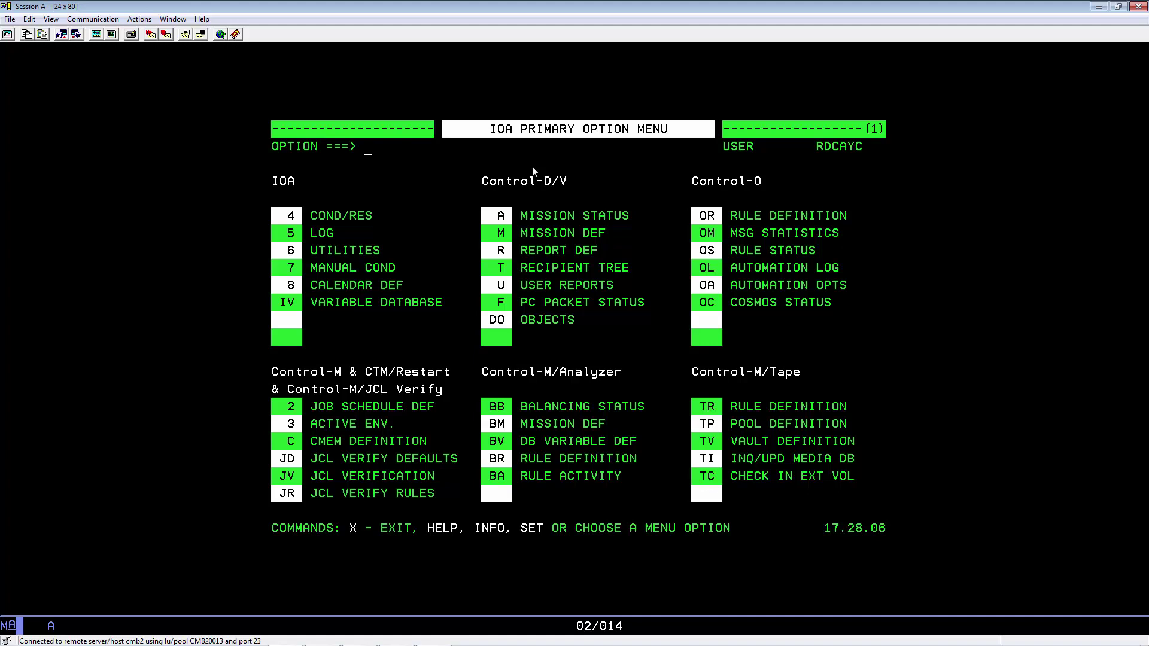
type("=r")
key("Return")
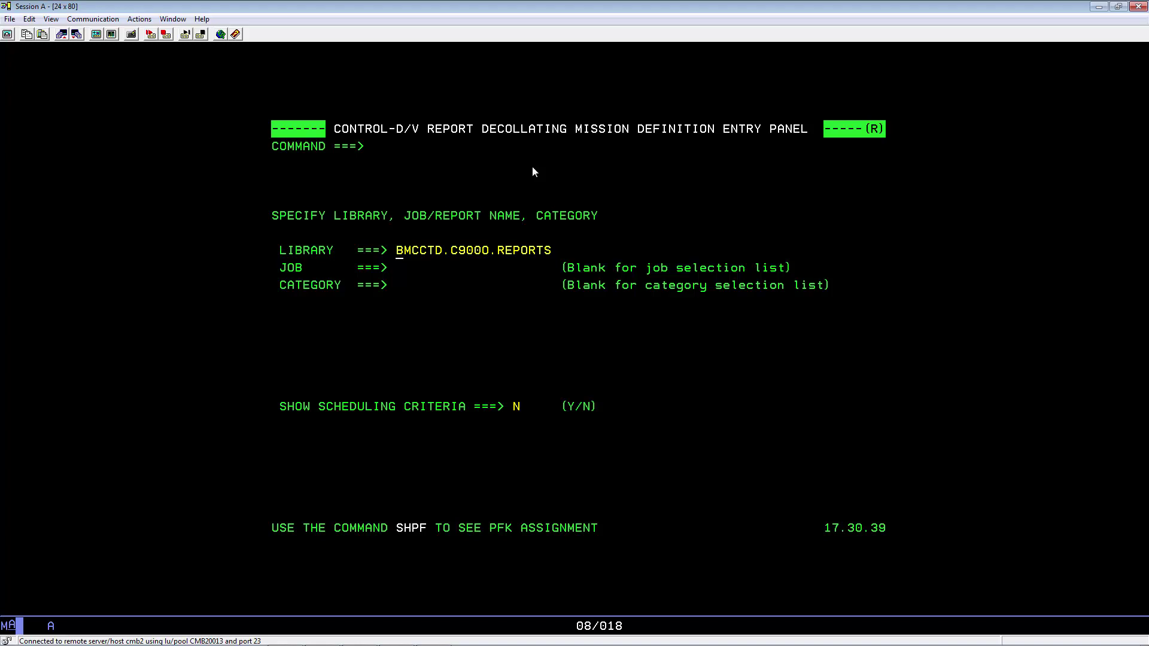
List the jobs in BMCCTD.C9000.REPORTS and open job AYC's DAILY category mission definition
key("Return")
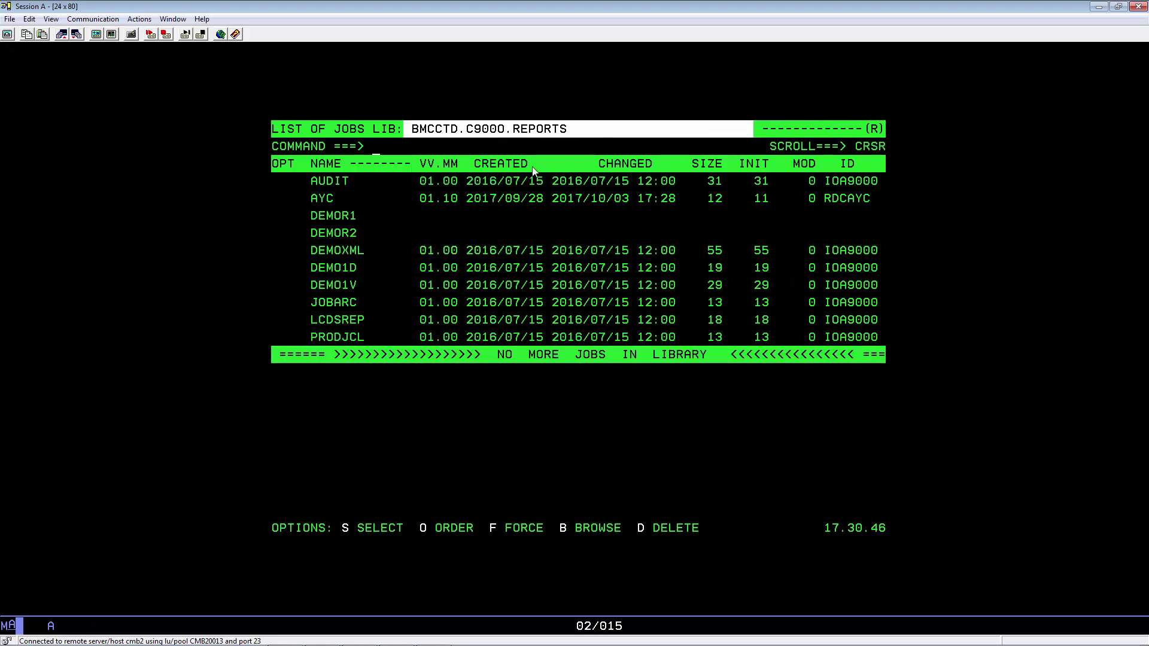
key("Tab")
key("Tab")
type("S")
key("Return")
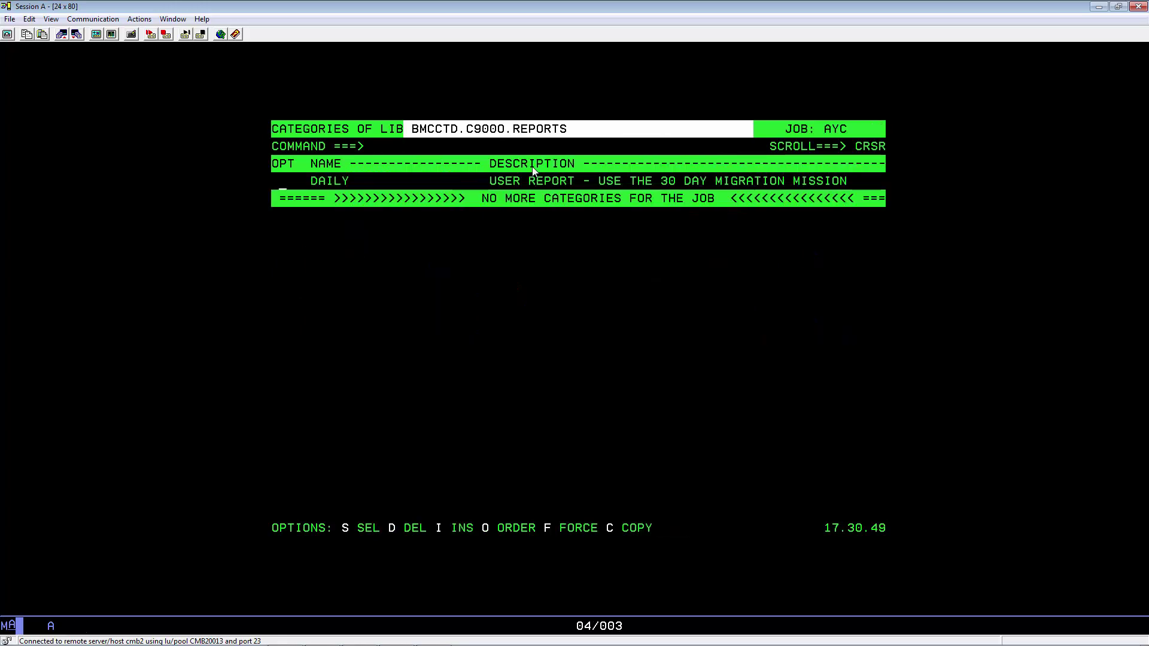
type("S")
key("Return")
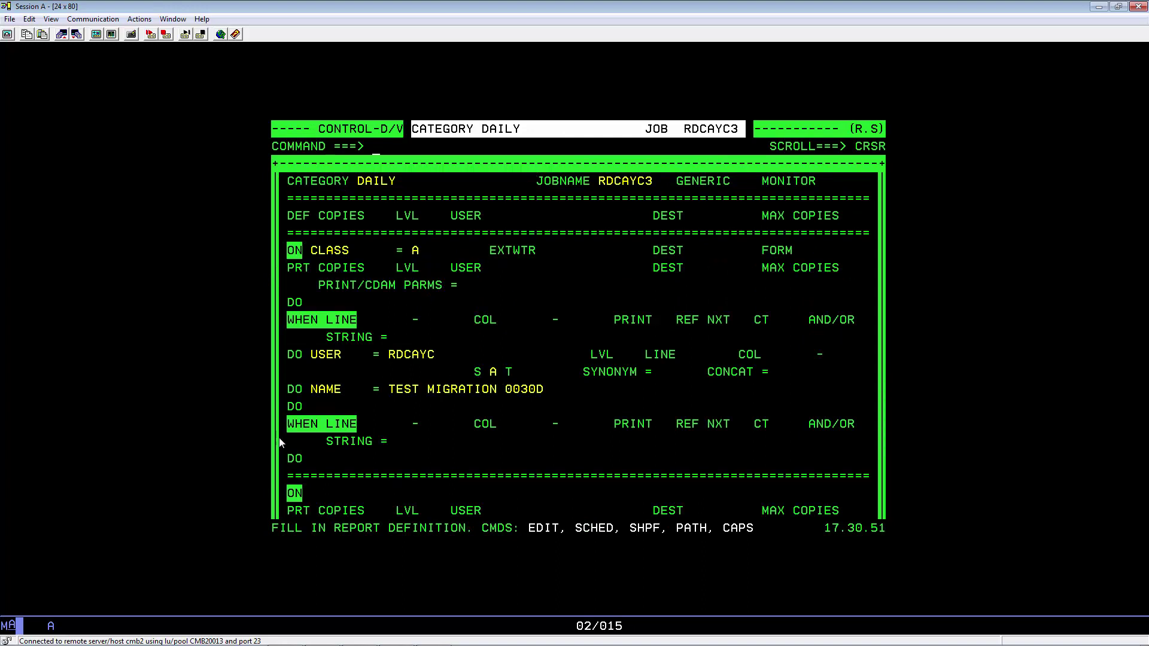
Add a DO MIGRATE statement with skeleton MIG0030D to the DAILY mission
left_click(315, 414)
type("migrate")
key("Return")
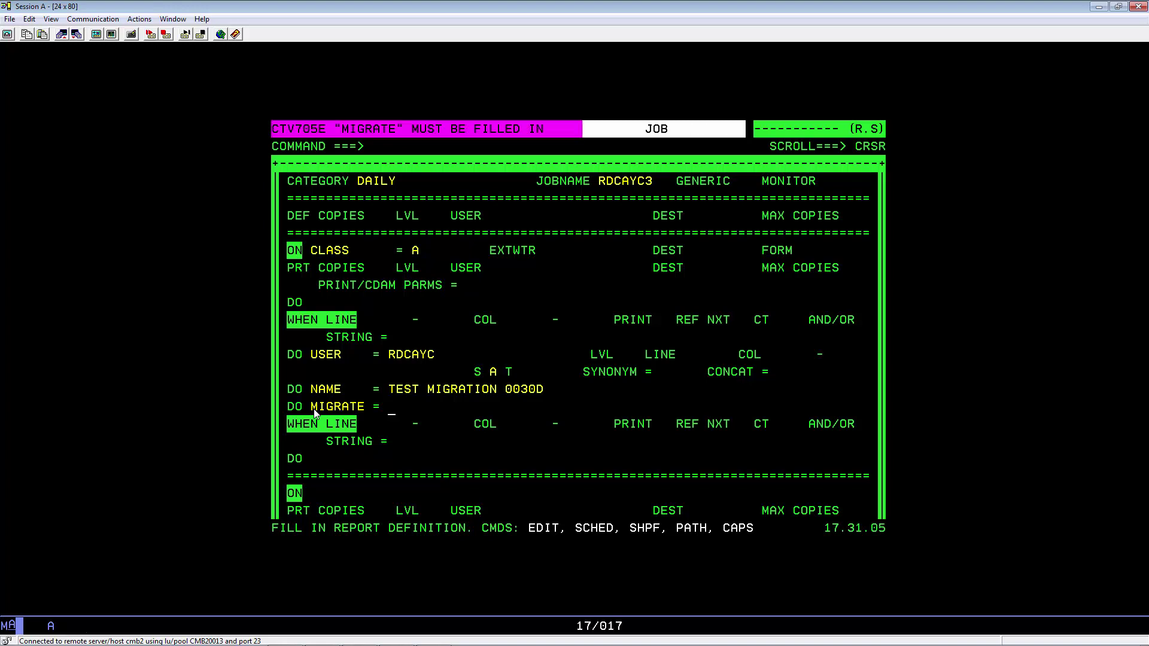
type("mig0030d")
Exit the DAILY definition and categories list, answering Y to SAVE to store job AYC as version 01.11
key("F3")
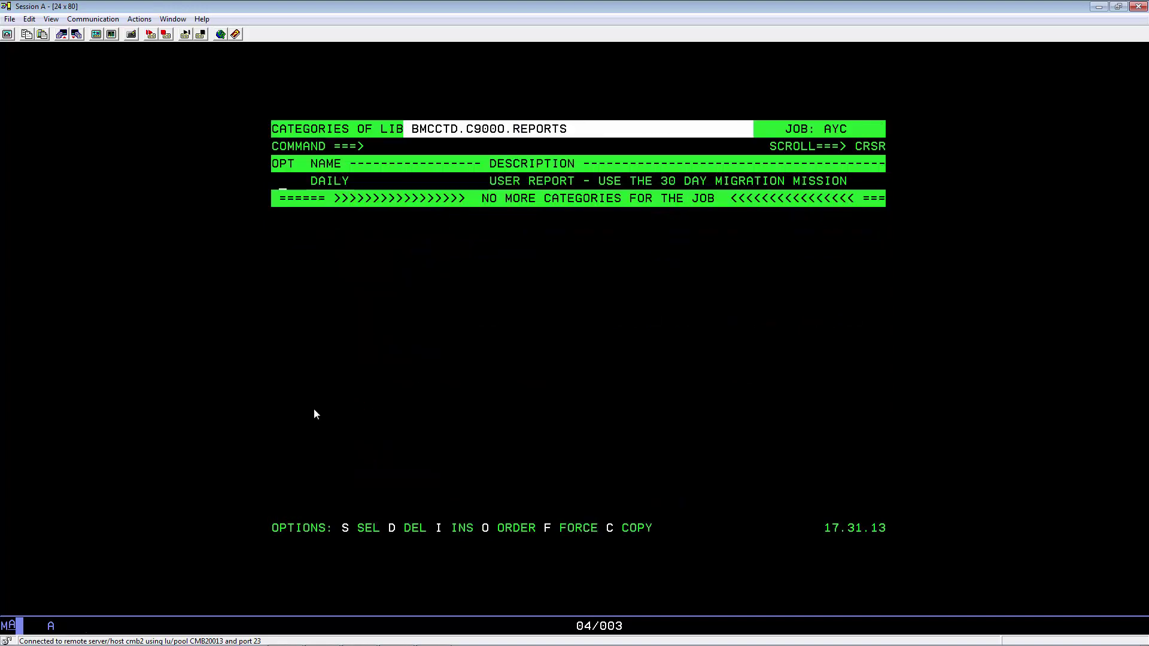
key("F3")
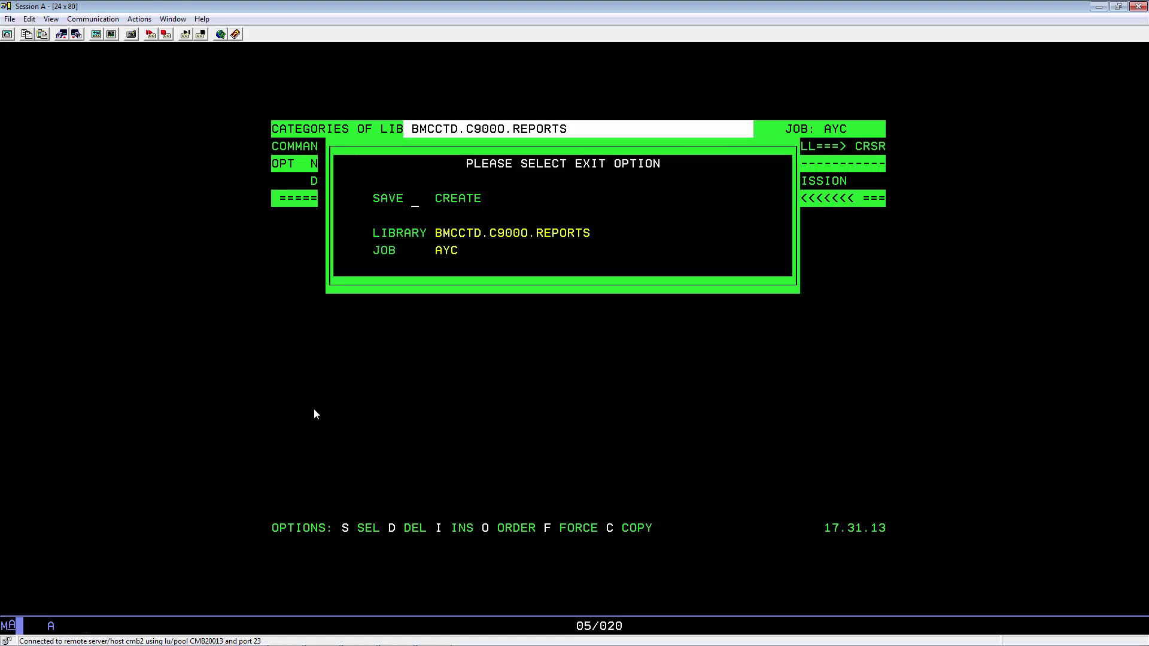
type("y")
key("Return")
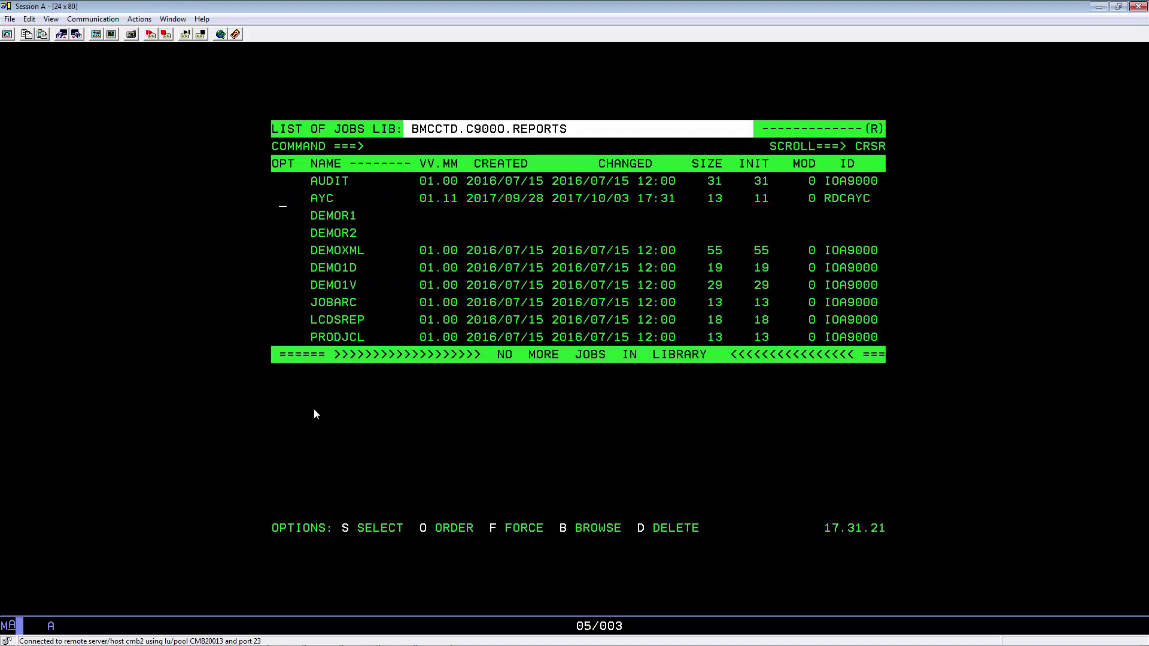